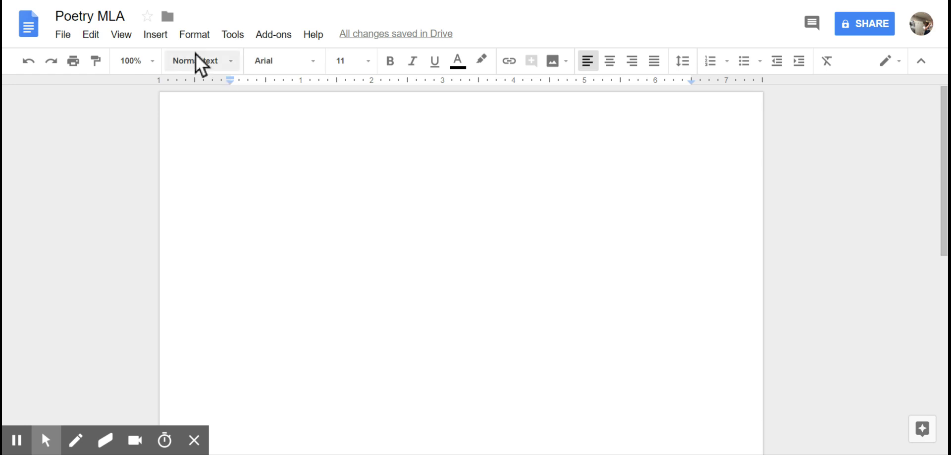
- Add a top-right header with the author's surname before the automatic page number
click(162, 38)
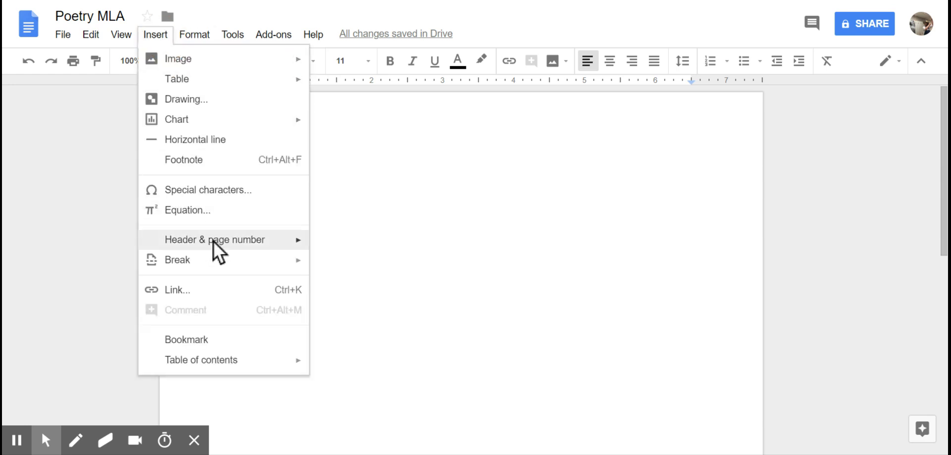
mouse_move(213, 240)
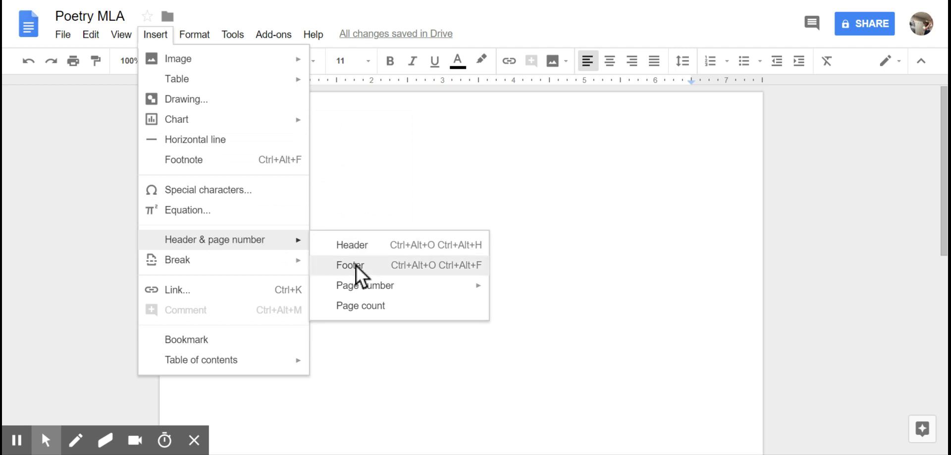
mouse_move(370, 292)
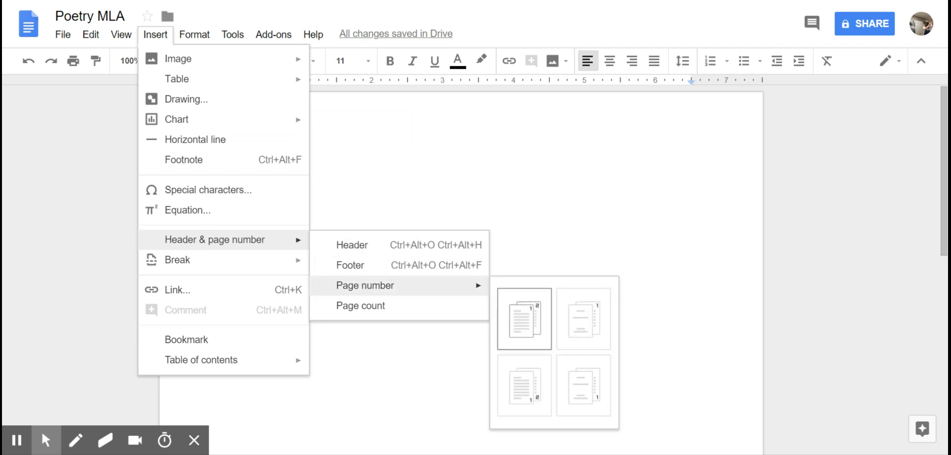
click(509, 315)
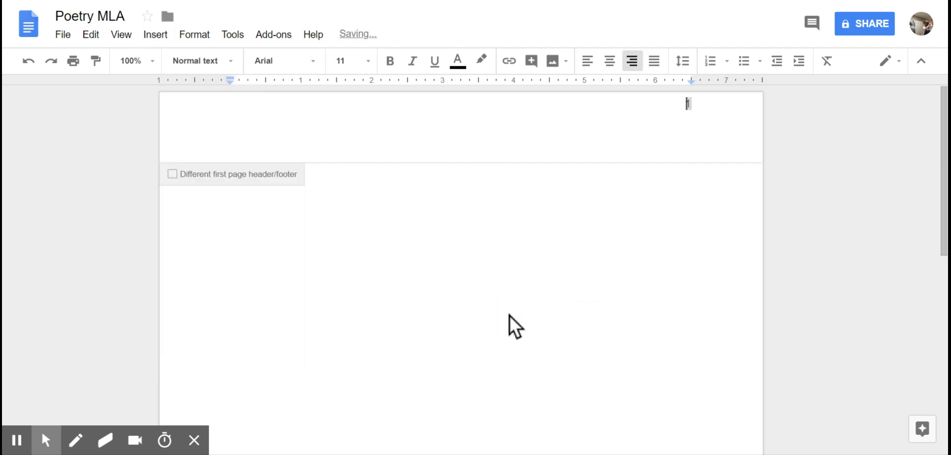
text(Sevreson)
key(BackSpace)
key(BackSpace)
key(BackSpace)
key(BackSpace)
key(BackSpace)
key(BackSpace)
text(erson)
click(427, 227)
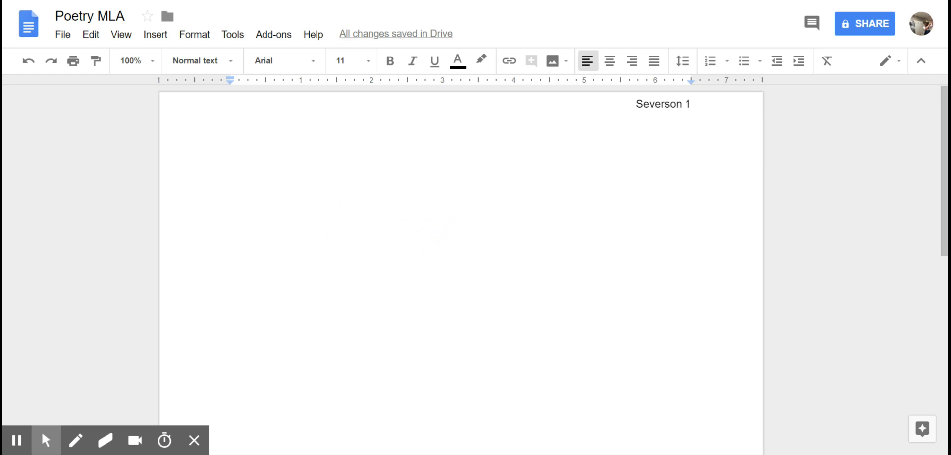
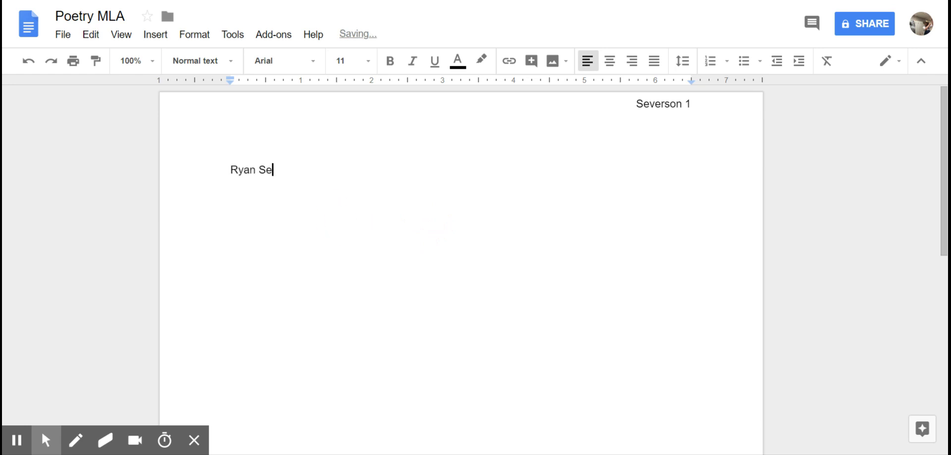
- Type the student's name and the teacher's name as the first two heading lines
text(verson)
key(Return)
text(MR)
key(BackSpace)
key(BackSpace)
text(r. Severson)
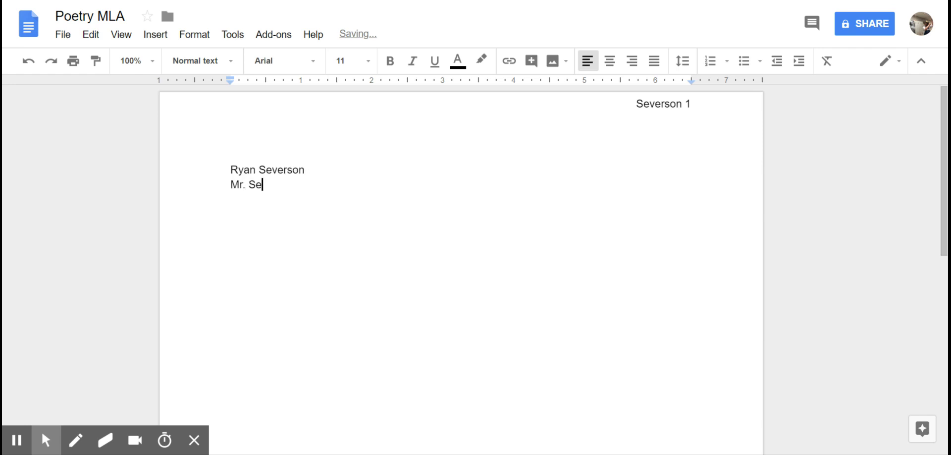
key(Return)
- Add 'Honors English 10' and 'May 23, 2018' as the next heading lines
text(Honrs)
key(BackSpace)
key(BackSpace)
key(BackSpace)
text(ors Wnglish)
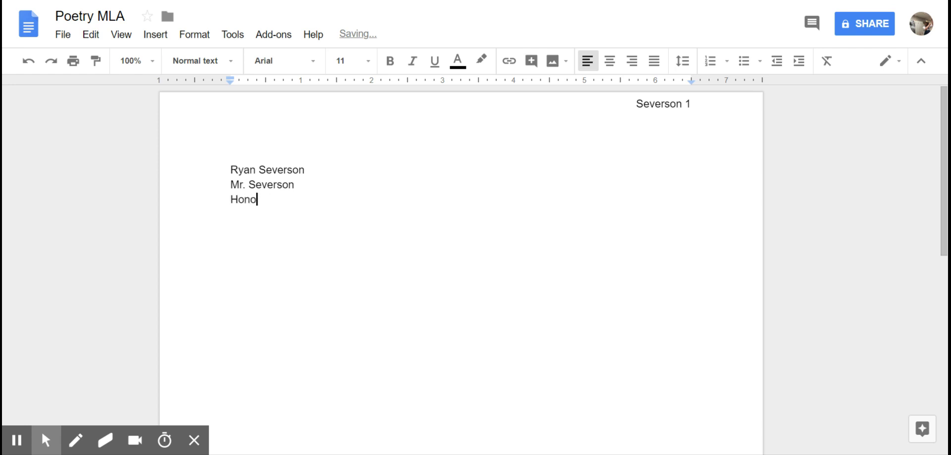
key(BackSpace)
key(BackSpace)
key(BackSpace)
key(BackSpace)
key(BackSpace)
key(BackSpace)
key(BackSpace)
key(BackSpace)
text(English 10)
key(Return)
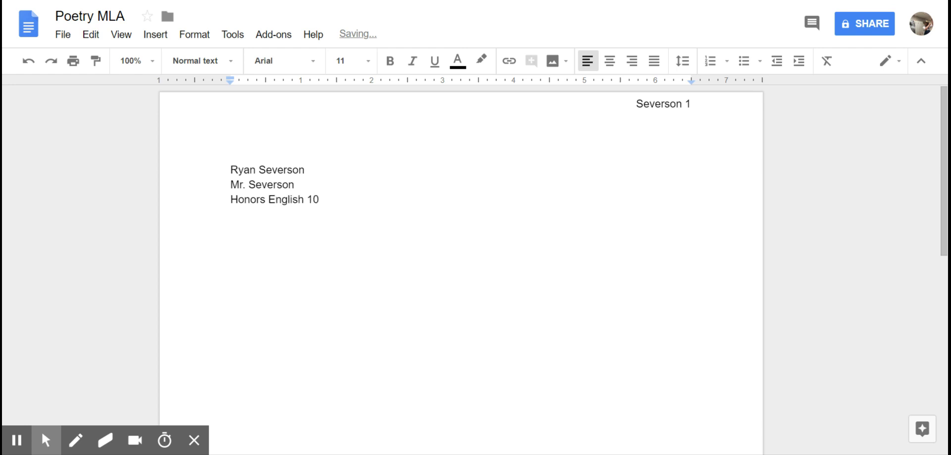
text(May 23, 2018)
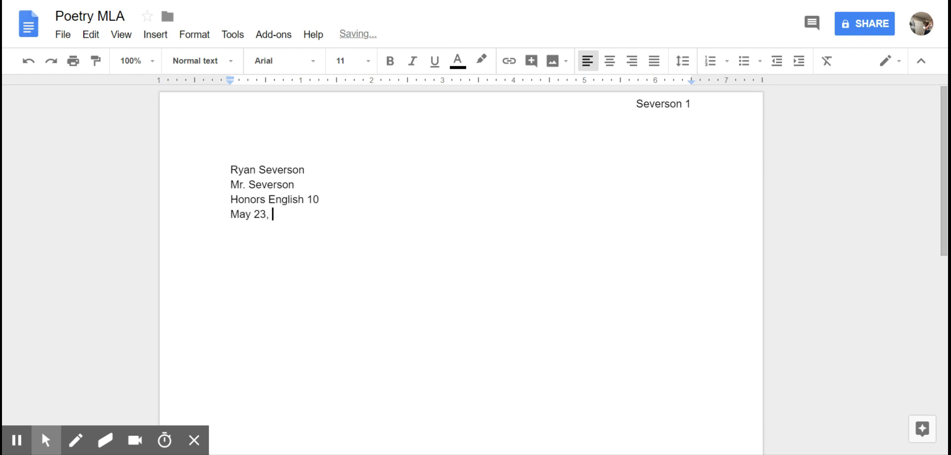
key(Return)
- Center the title 'Poetry Research Project' and begin a left-aligned line beneath it
click(610, 62)
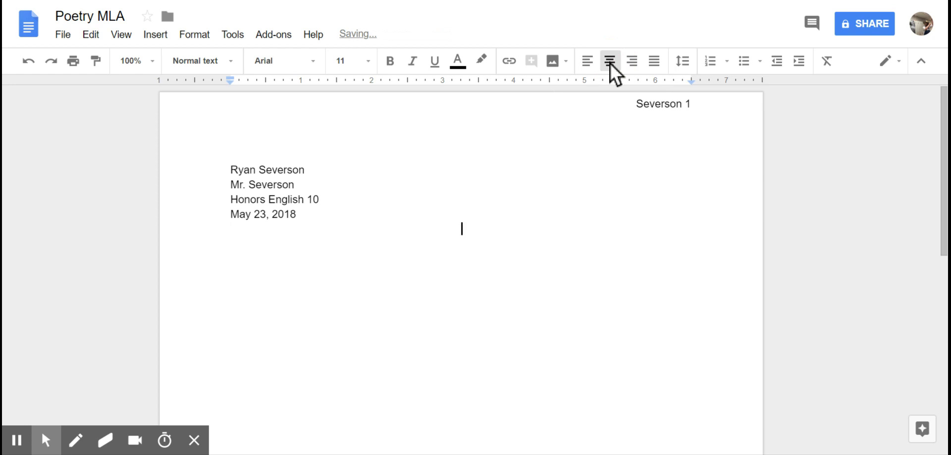
text(Poetry Rsear)
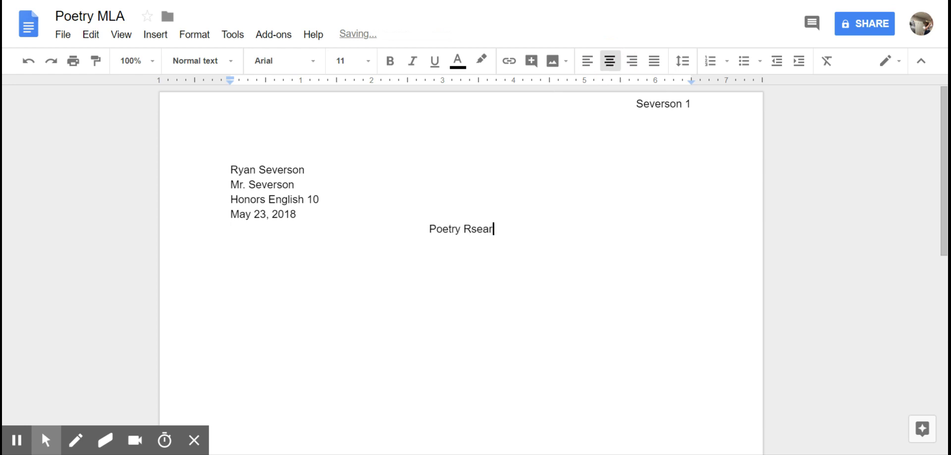
key(BackSpace)
key(BackSpace)
key(BackSpace)
key(BackSpace)
text(esearch Pro)
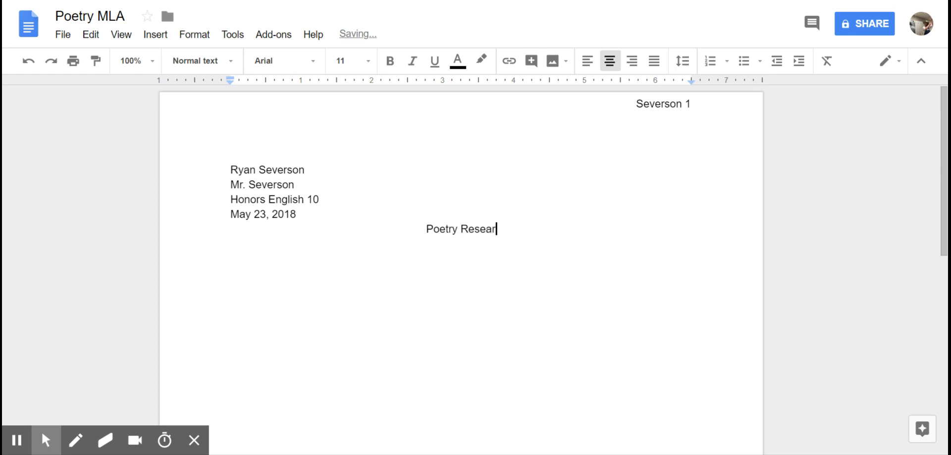
text(ject)
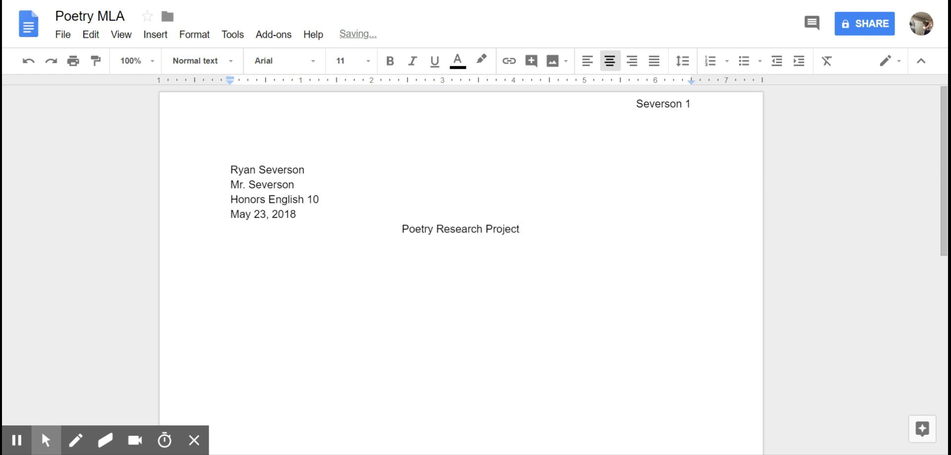
key(Return)
click(590, 62)
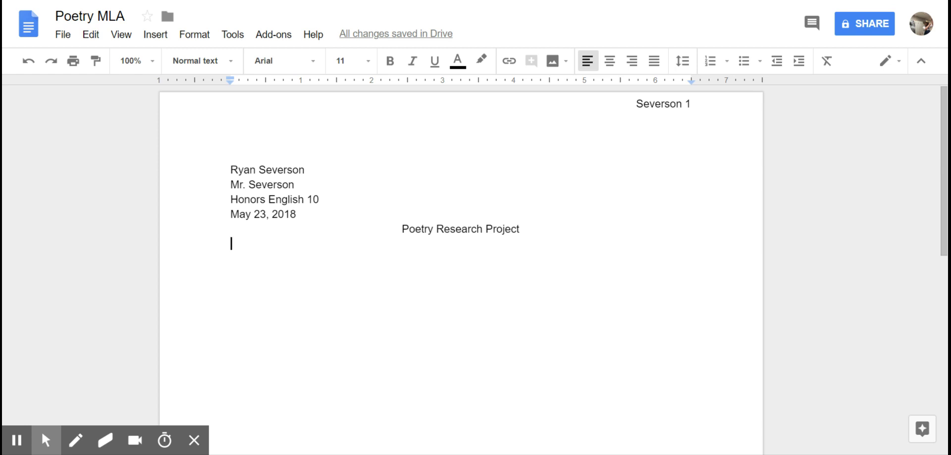
drag(547, 230, 228, 168)
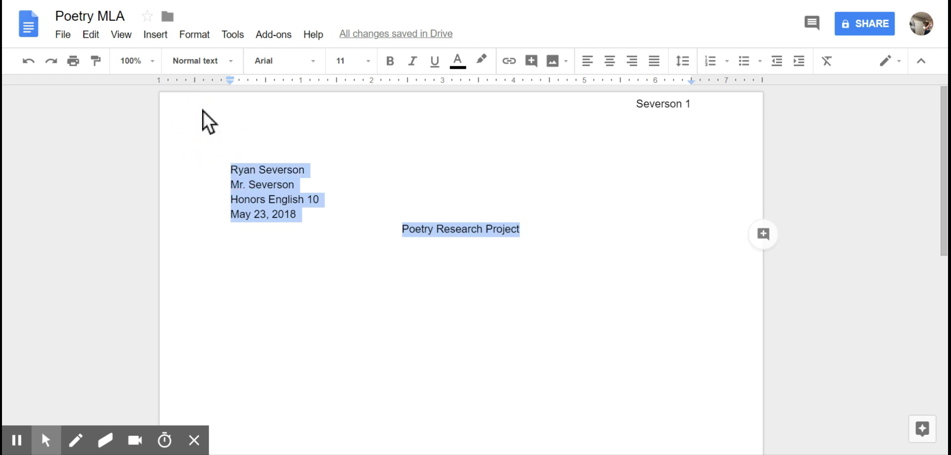
click(198, 33)
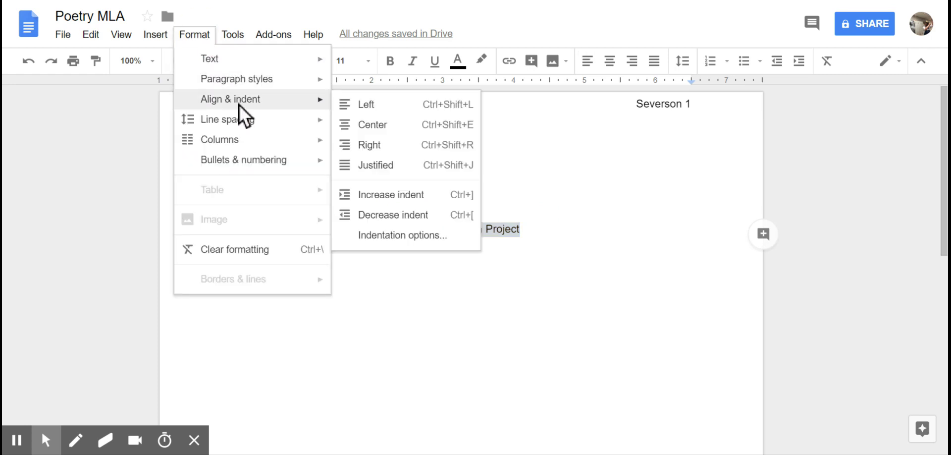
mouse_move(238, 122)
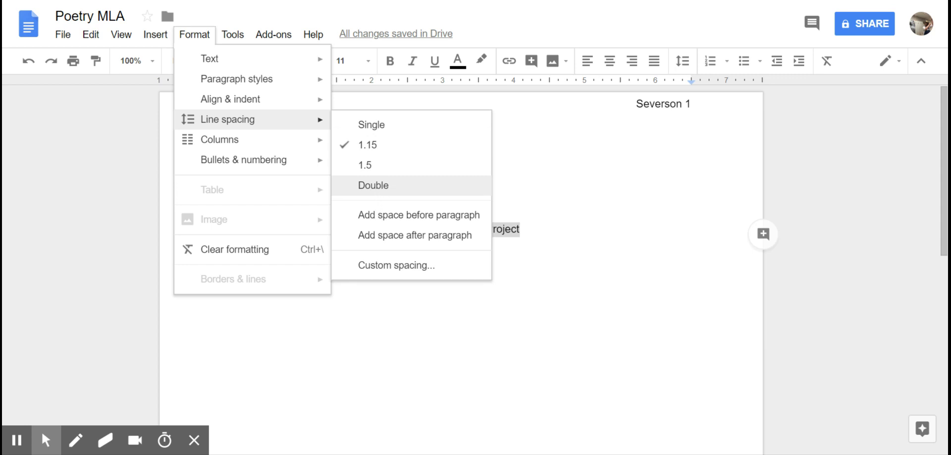
click(645, 281)
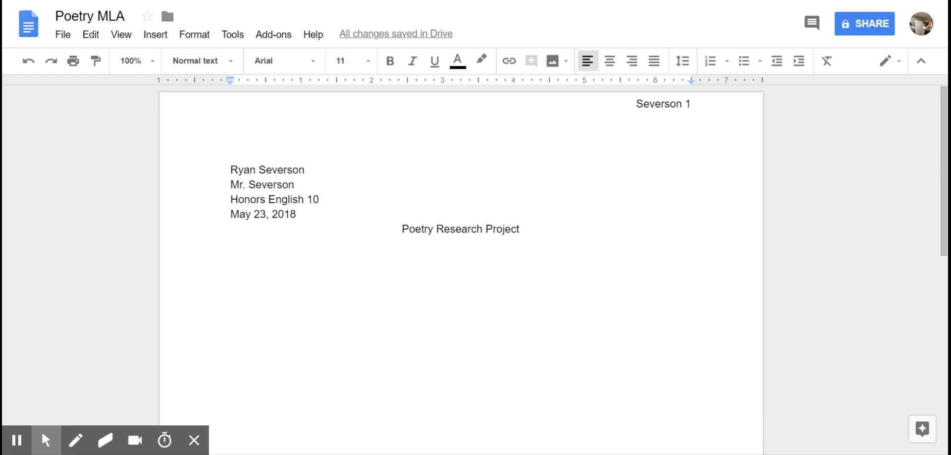
- Begin the sentence 'In the poem "A Song in the Front Yard,"' below the title
text(IN h)
key(BackSpace)
key(BackSpace)
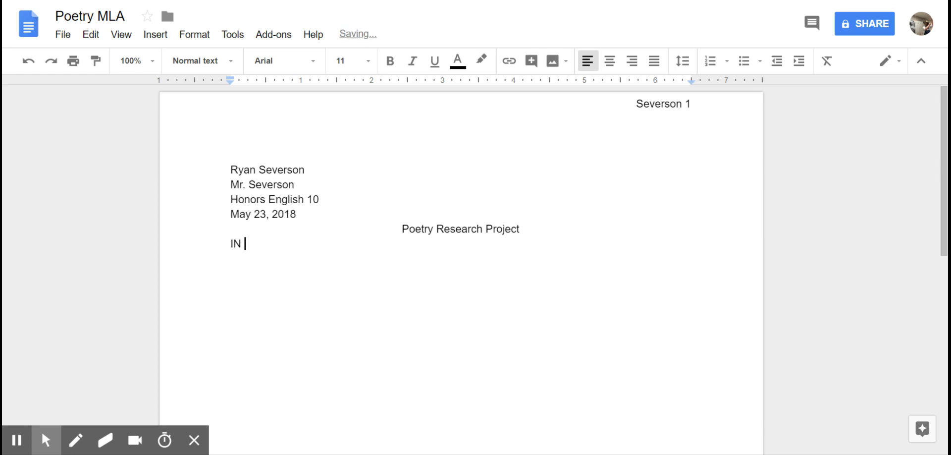
key(BackSpace)
text(nthe poem )
text("A song)
key(BackSpace)
key(BackSpace)
key(BackSpace)
key(BackSpace)
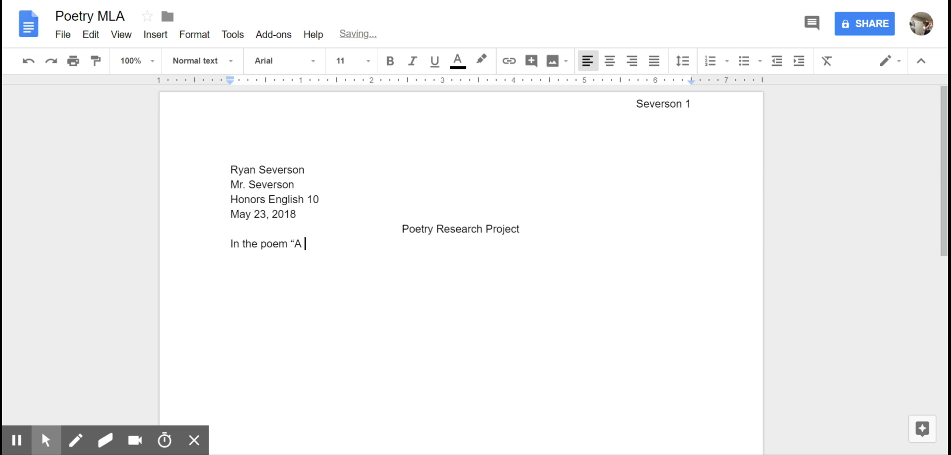
text(Song in the Fro)
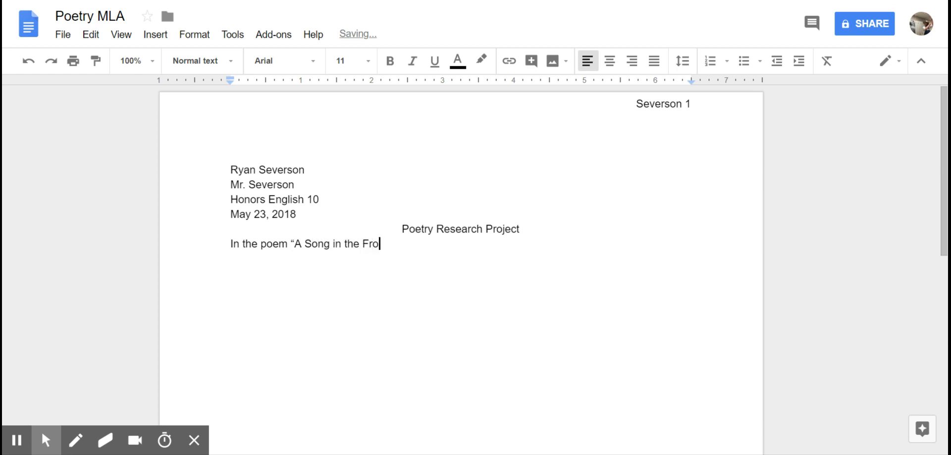
text(nt Yard")
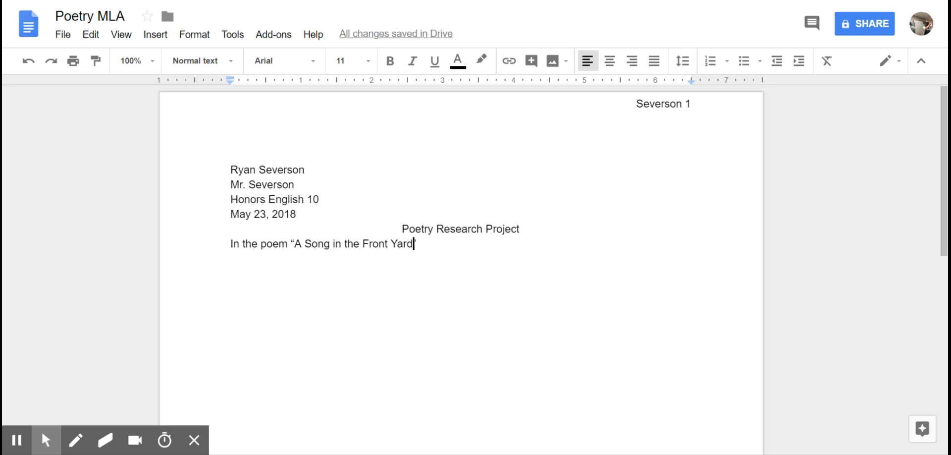
key(Left)
text(,)
key(Right)
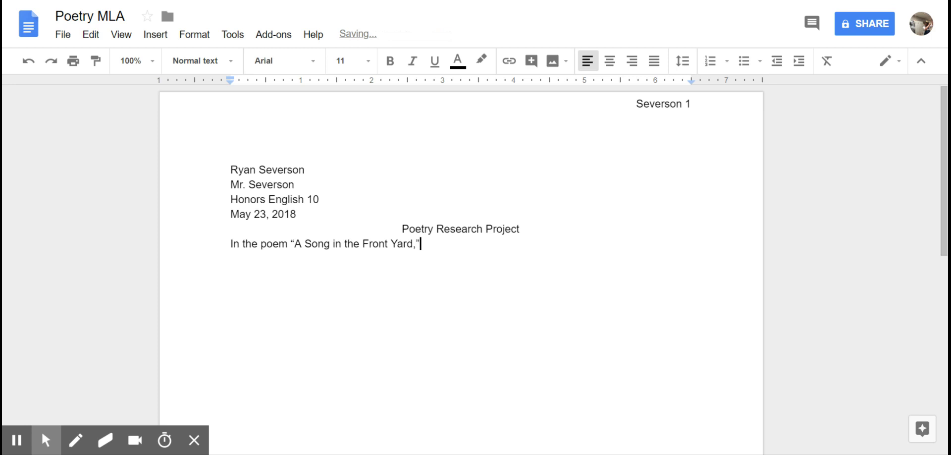
- Continue with 'Gwendolyn Brooks writes,' and the slash-separated poem lines in quotation marks
text(Gwendolyn Broo)
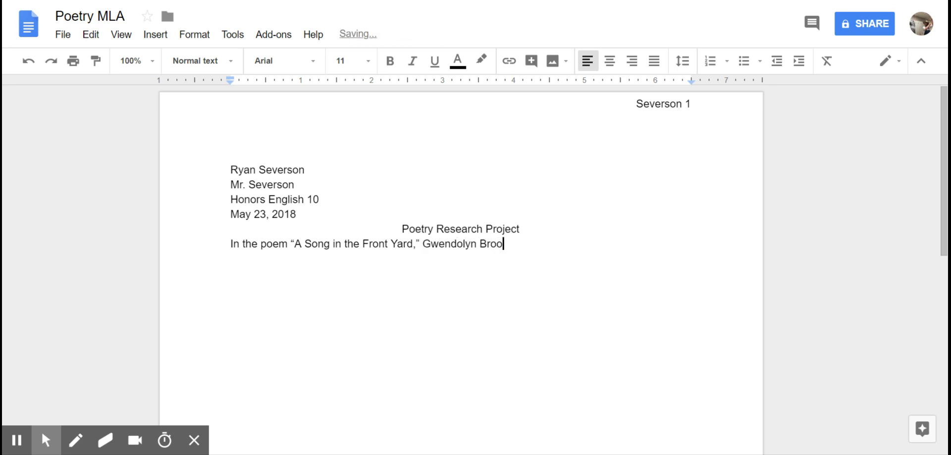
text(ks write)
text(s, )
text(")
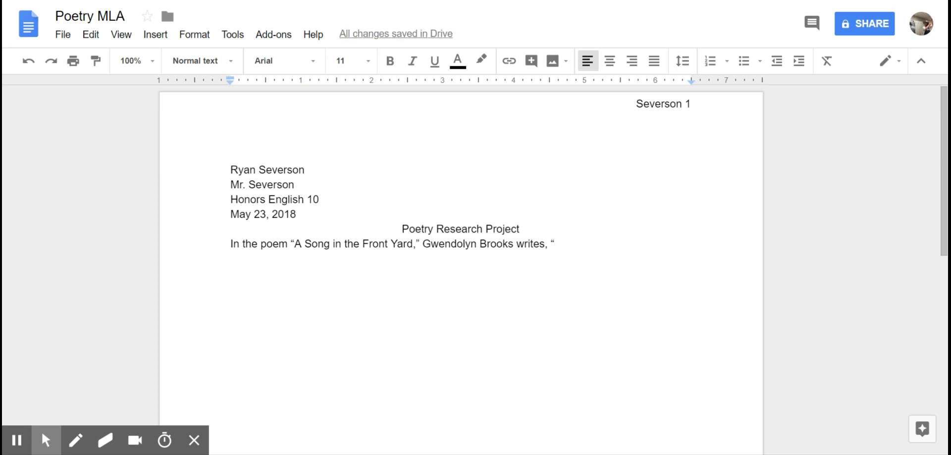
text(I've sta)
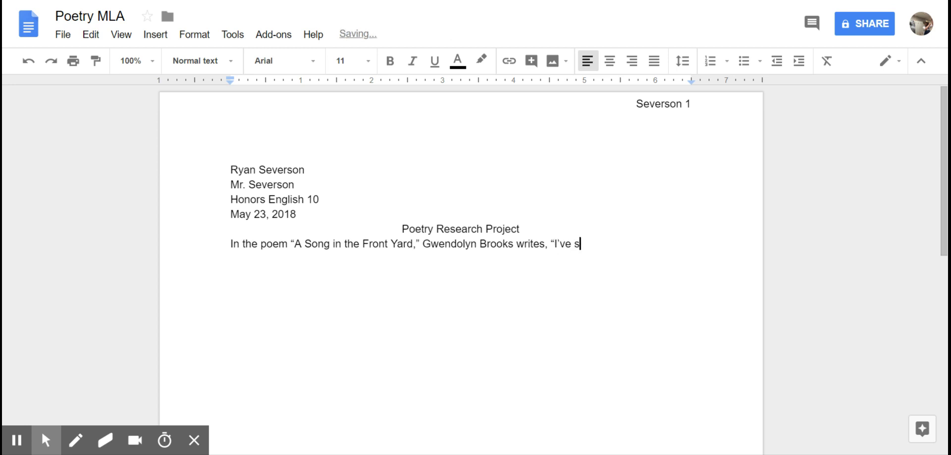
text(yed in the fronty)
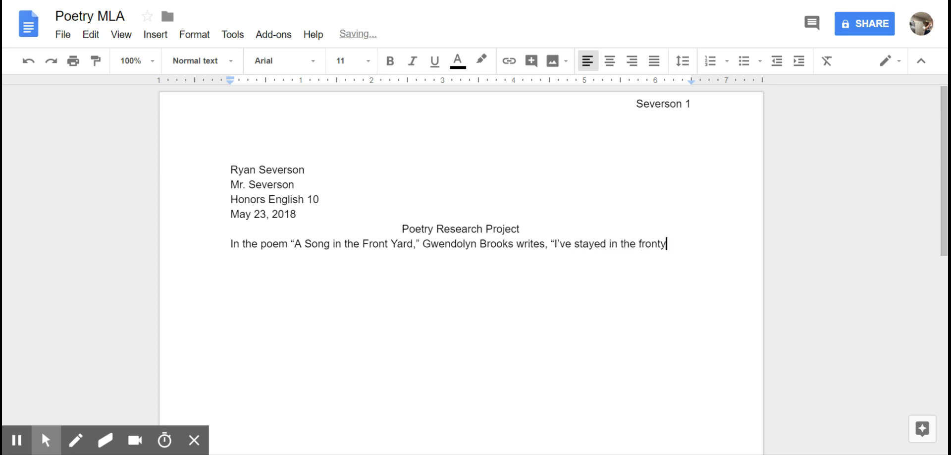
key(BackSpace)
text(yard all m)
text(y life. / I want )
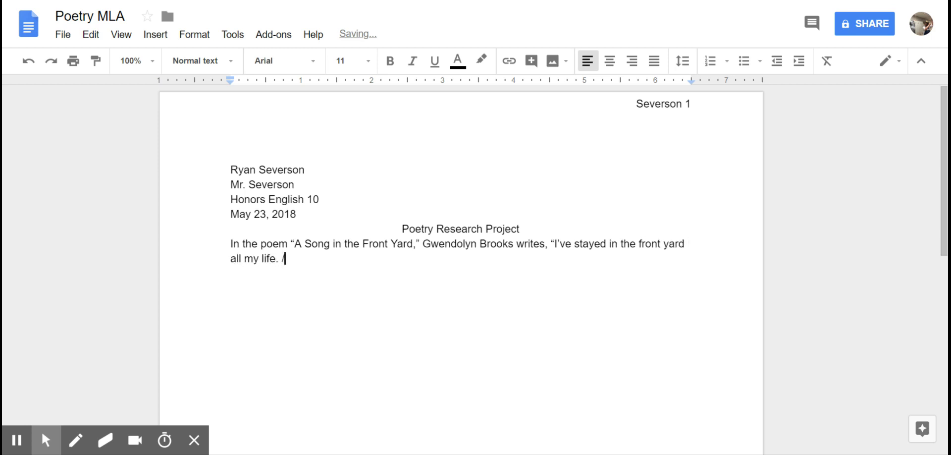
text(a )
text(peek at the back)
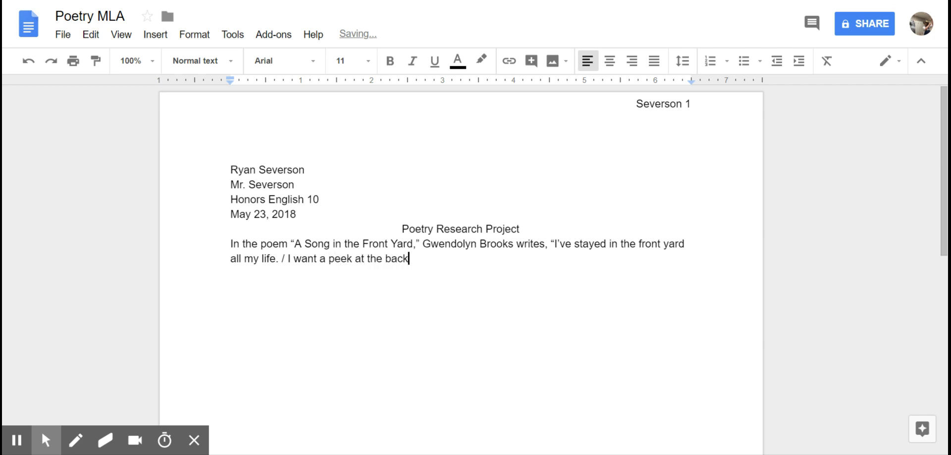
text( / )
text(Where it's roug)
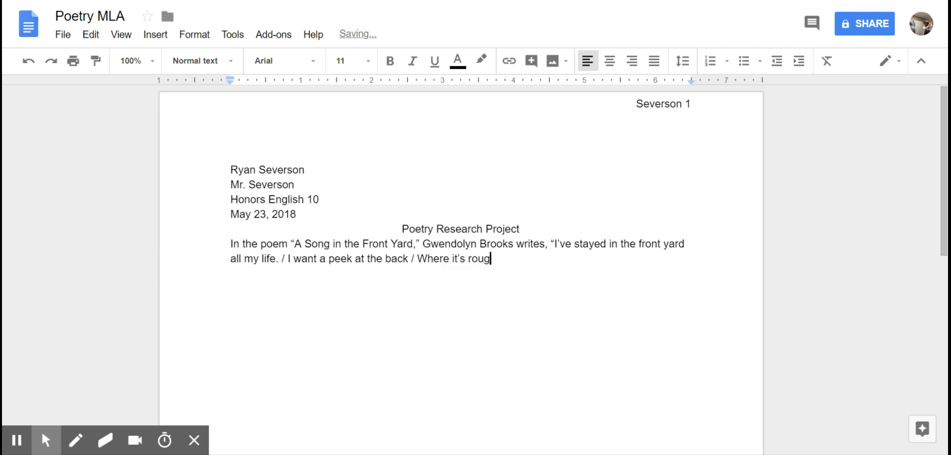
text(h and untended and)
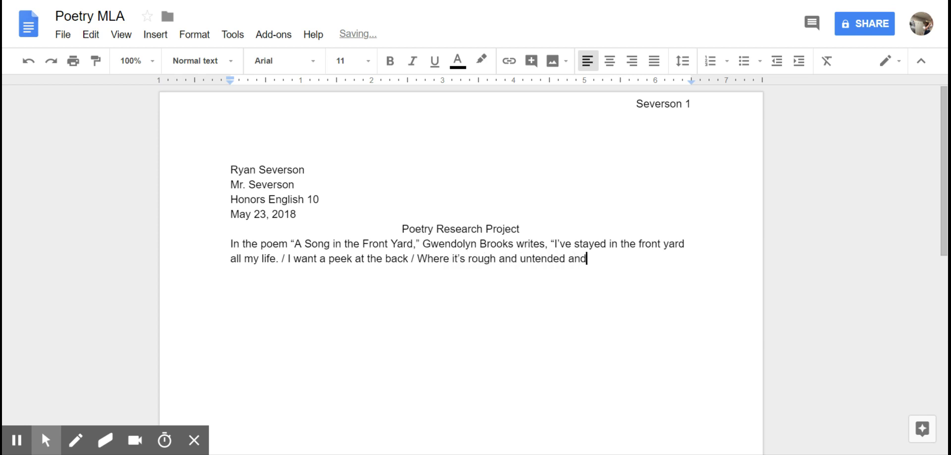
text( hungry weed g)
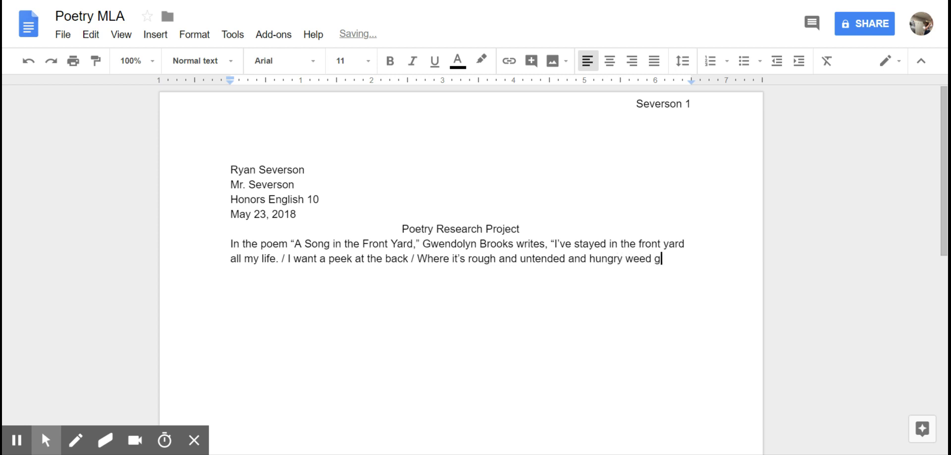
text(rows")
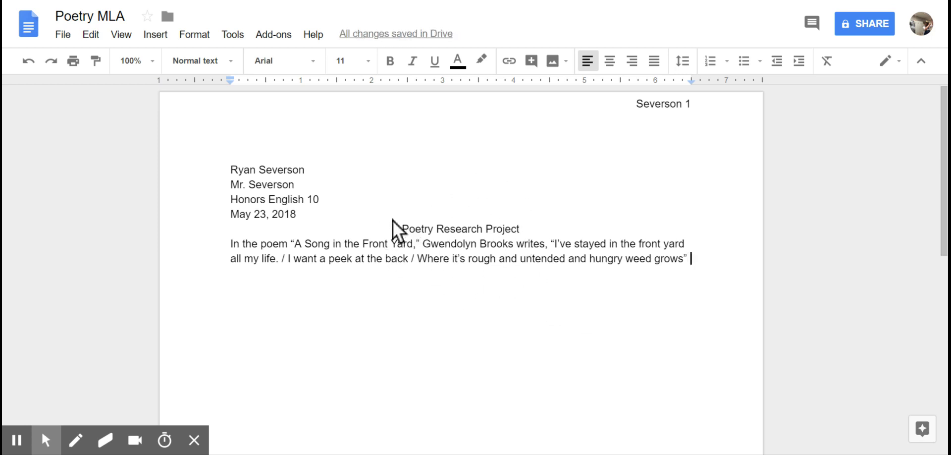
- Close the quotation with the parenthetical citation (1-3) and a period
text(()
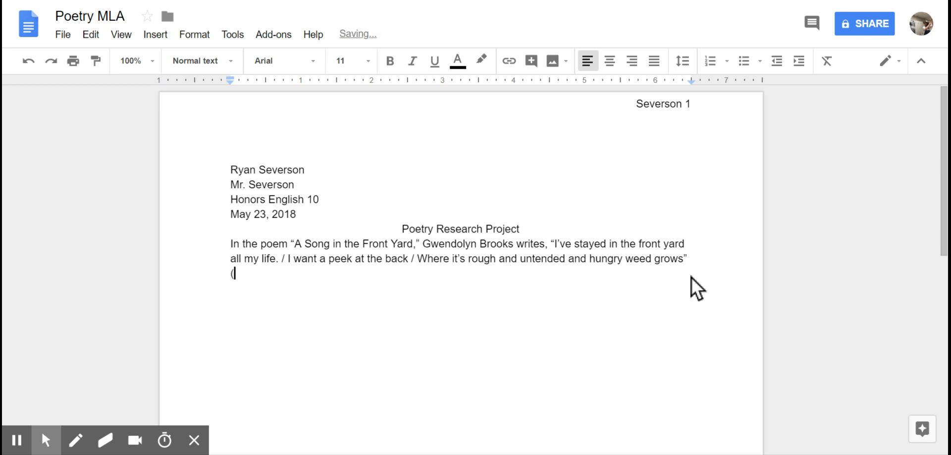
text(1-3).)
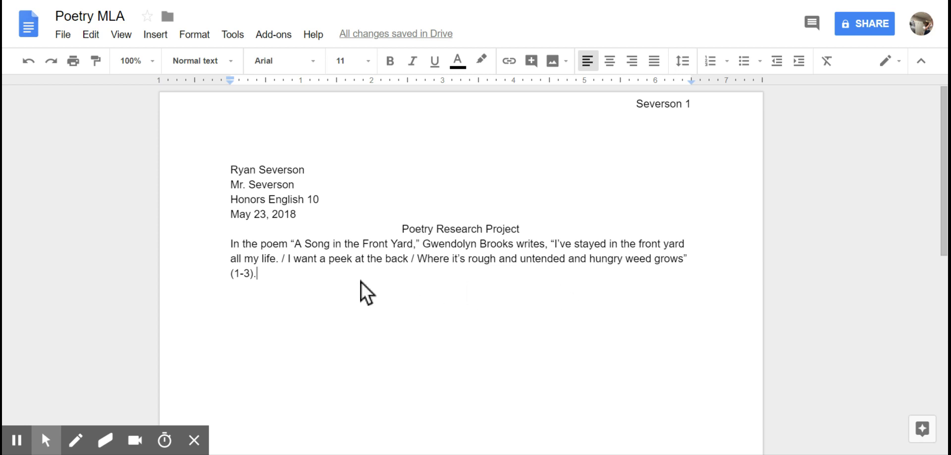
- Remove the quotation marks and citation, moving the first poem line onto its own line
drag(360, 281, 683, 258)
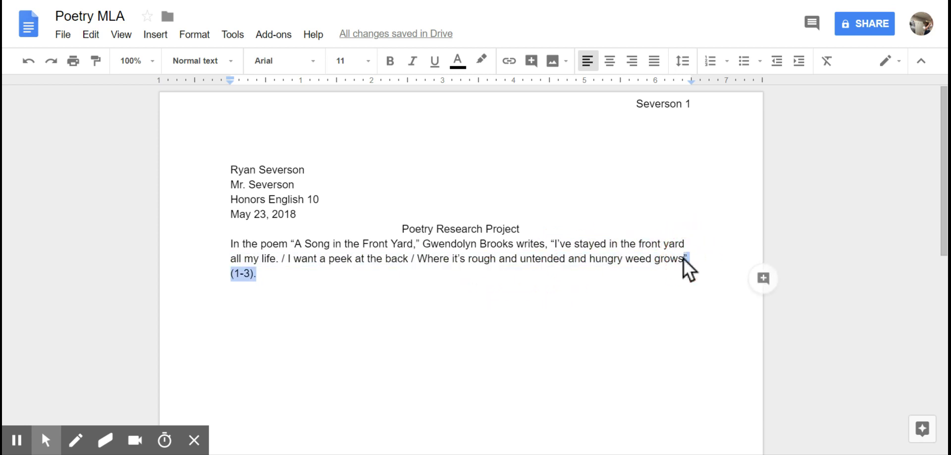
key(BackSpace)
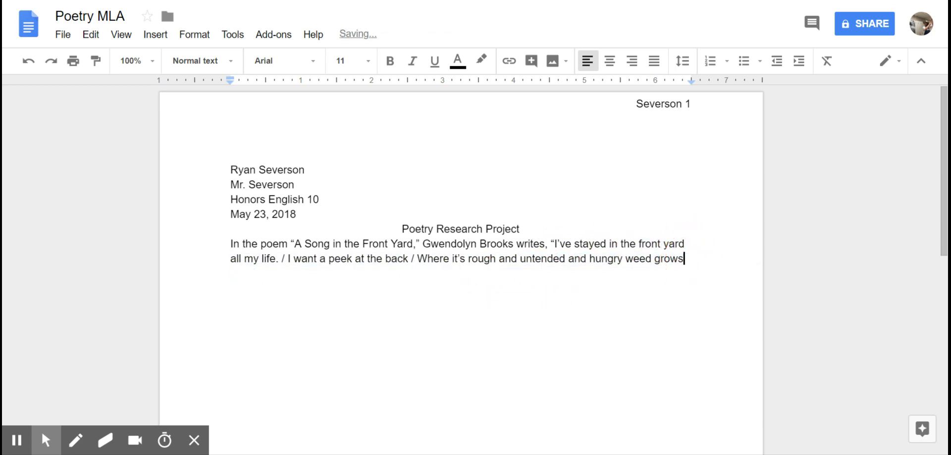
click(556, 244)
key(BackSpace)
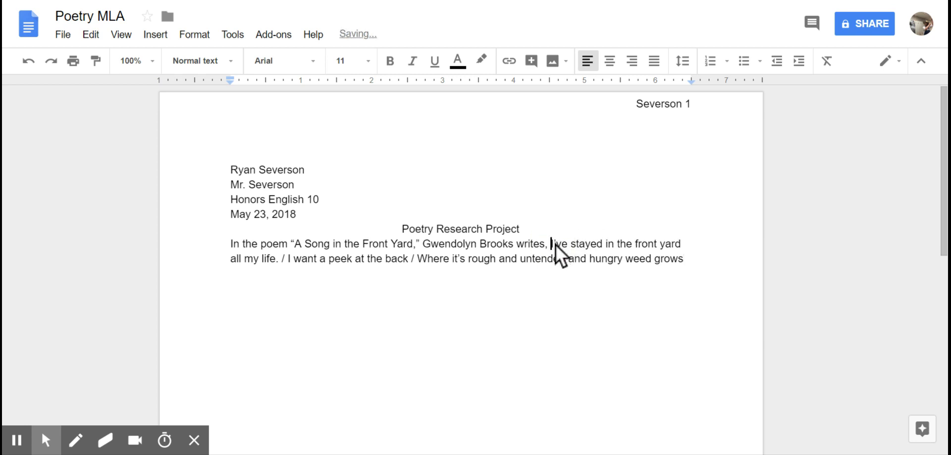
key(Return)
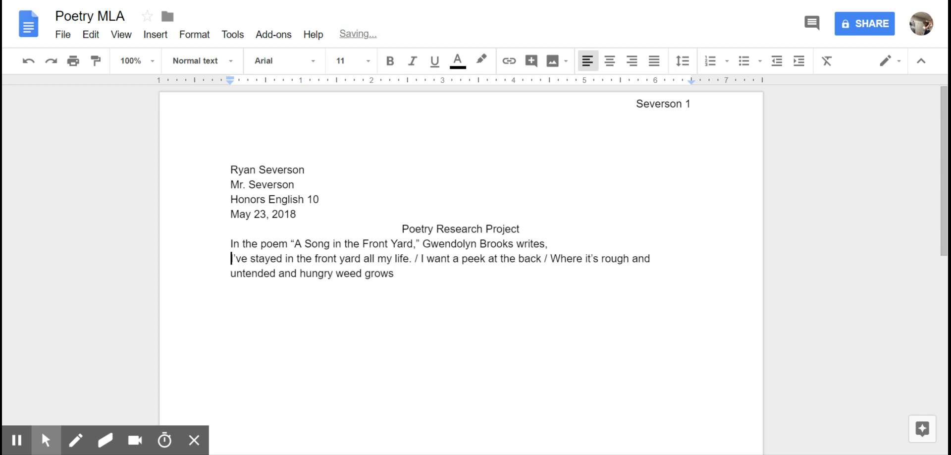
- Replace the two slashes with line breaks so each poem line starts a new line
click(421, 262)
key(BackSpace)
key(BackSpace)
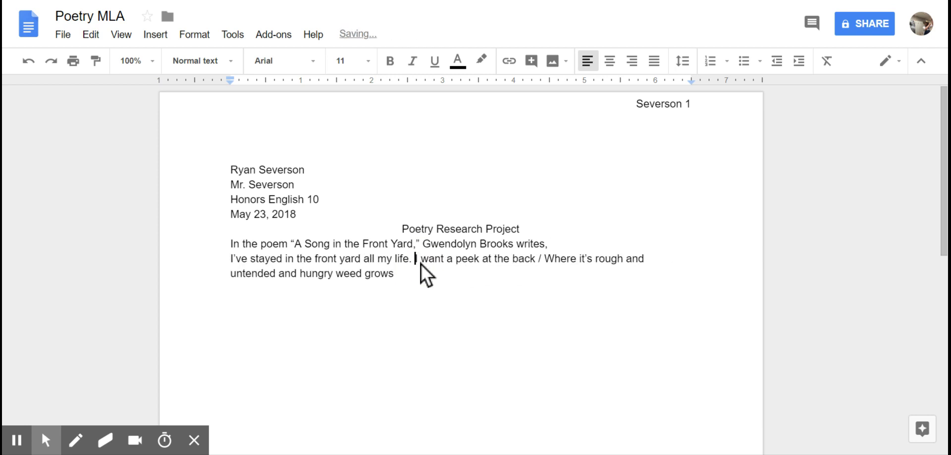
key(BackSpace)
key(Return)
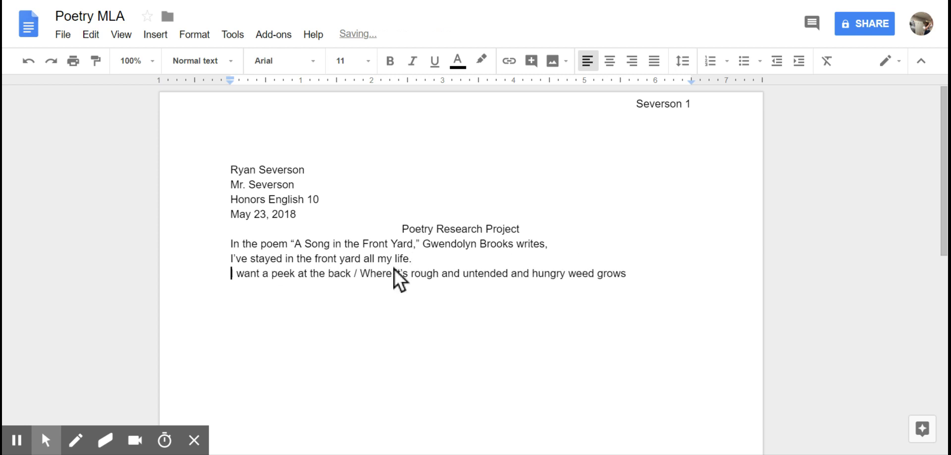
key(BackSpace)
key(BackSpace)
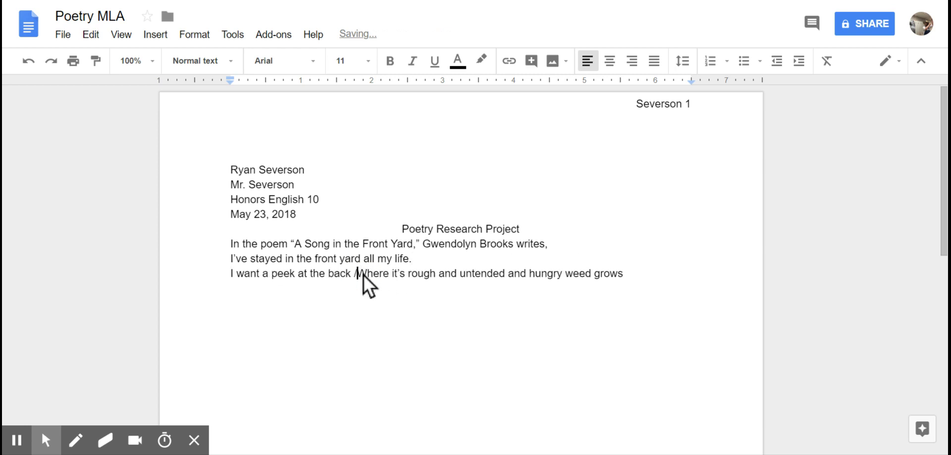
key(BackSpace)
key(Return)
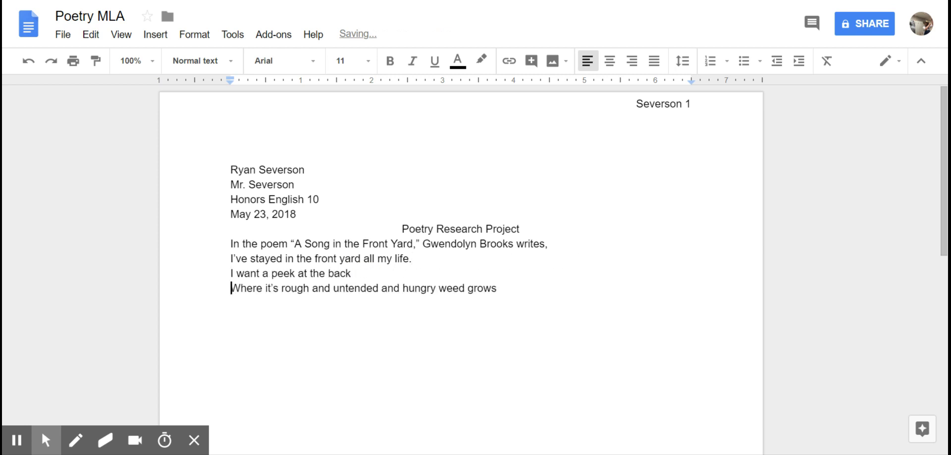
- Put a period after 'grows' and add the line 'A girl gets sick of a rose. (1-4)'
click(499, 286)
text(.)
key(Return)
text(A girl gets sick of a)
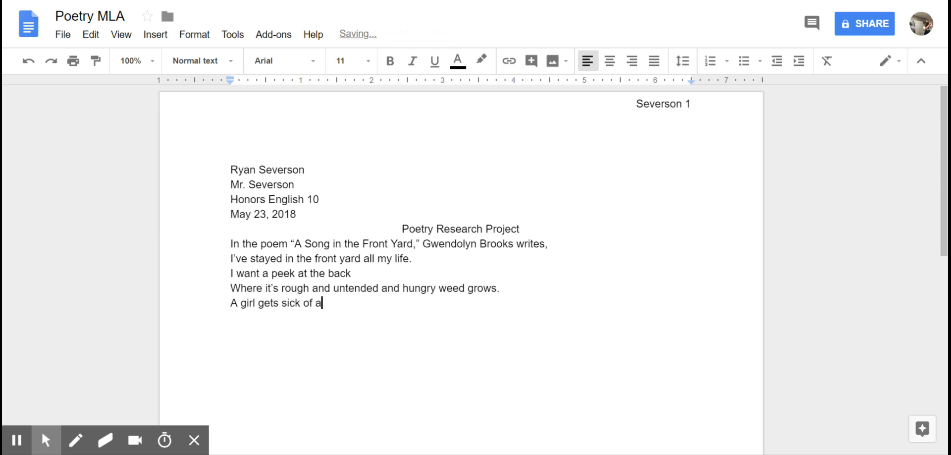
text( rose)
text(. ()
text(In)
text(1-4)
key(BackSpace)
key(BackSpace)
key(BackSpace)
key(BackSpace)
key(BackSpace)
text(1-4))
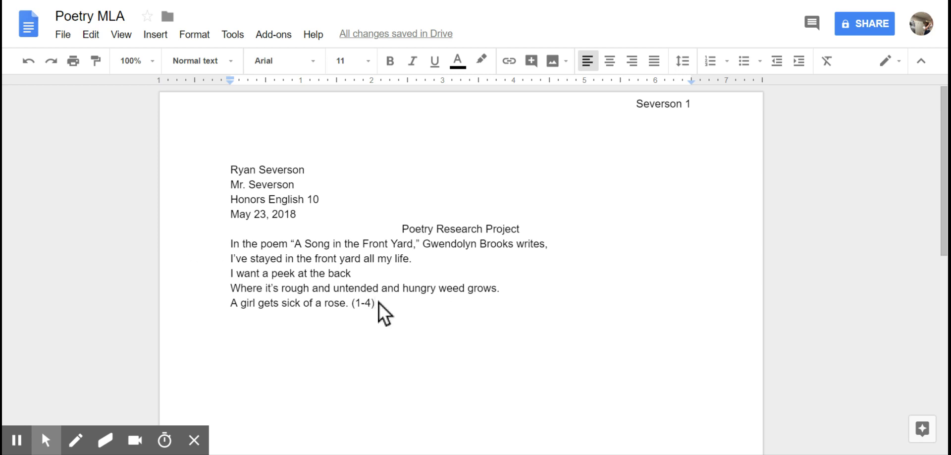
- Select the four poem lines and enter a left indent of 1 in Indentation options
drag(378, 302, 230, 259)
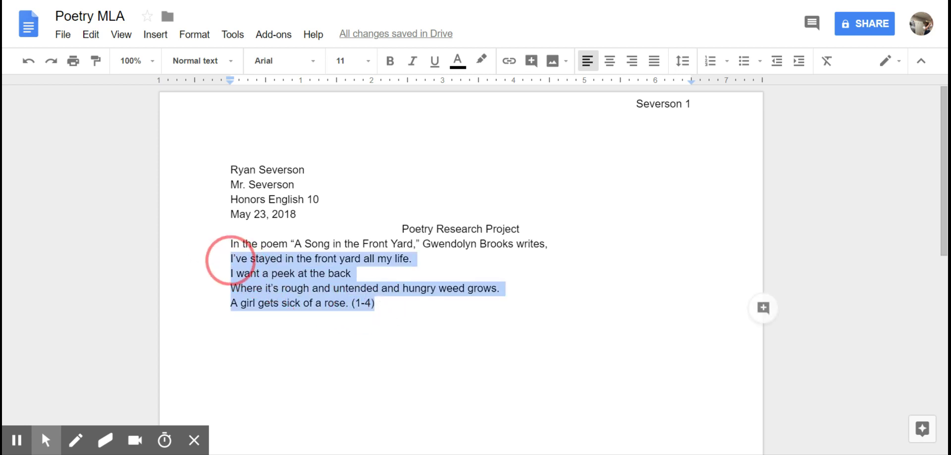
click(195, 39)
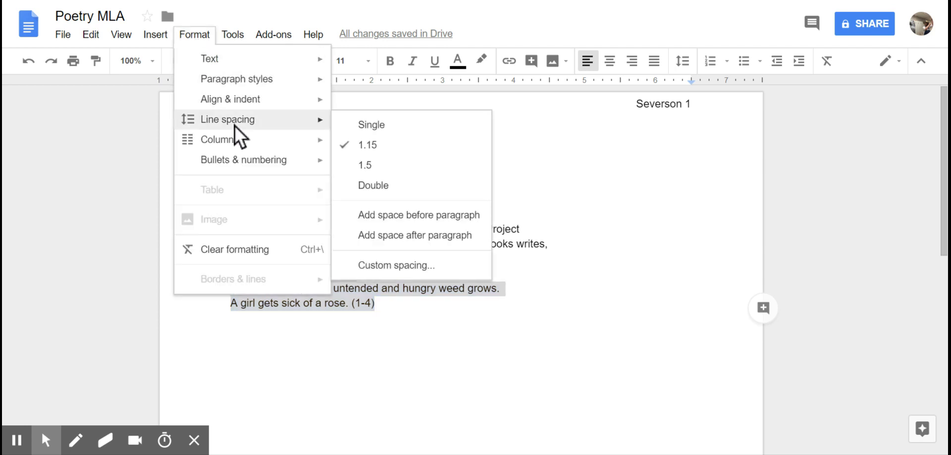
mouse_move(242, 101)
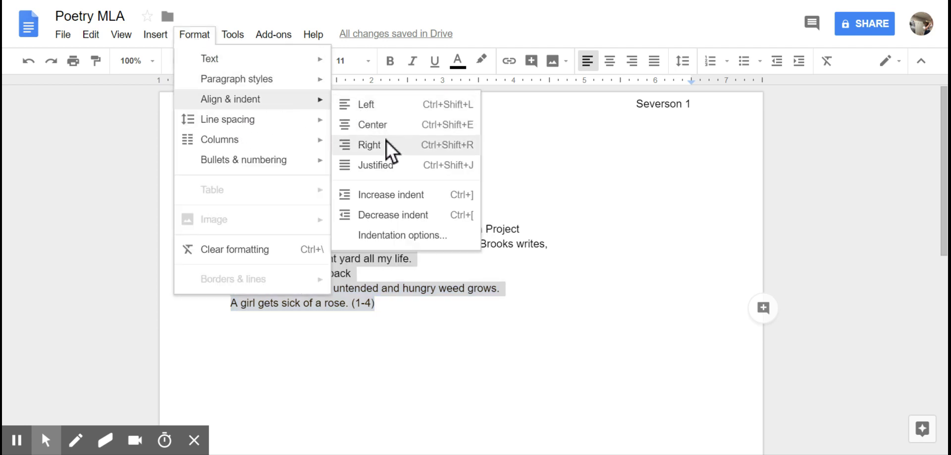
click(400, 237)
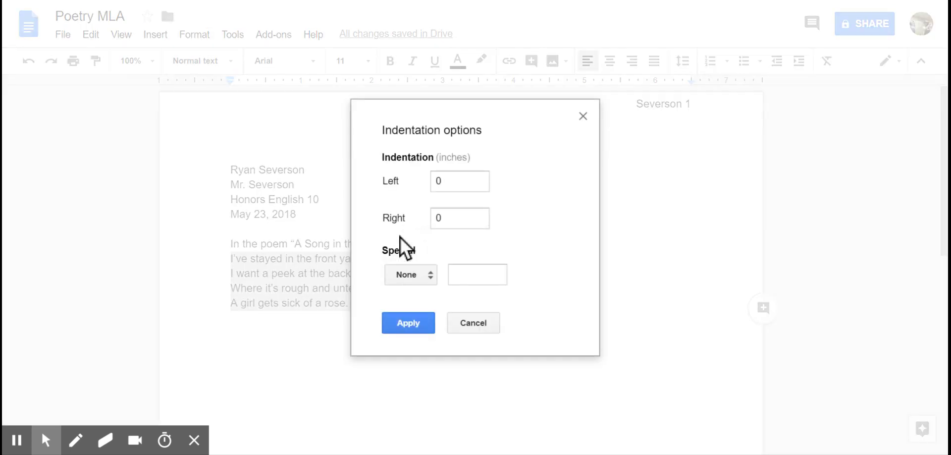
click(466, 181)
key(BackSpace)
text(1)
- Apply the 1-inch left indent to the four-line poem and deselect it
click(416, 324)
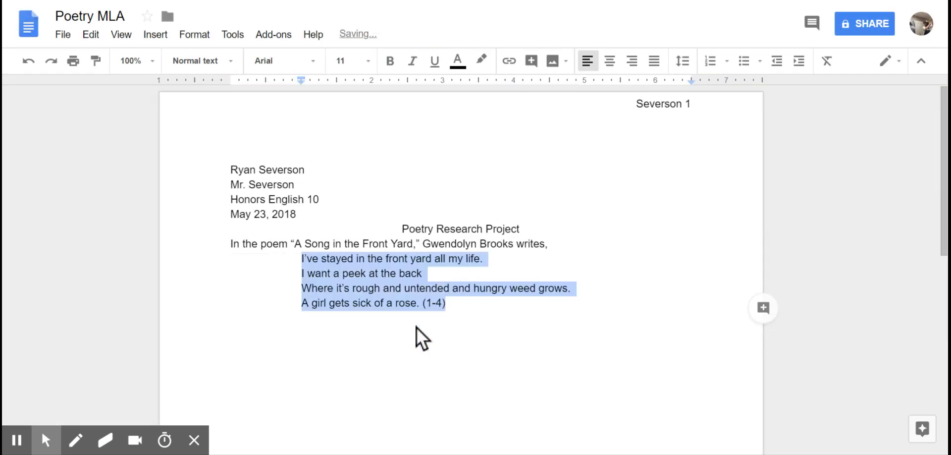
click(283, 293)
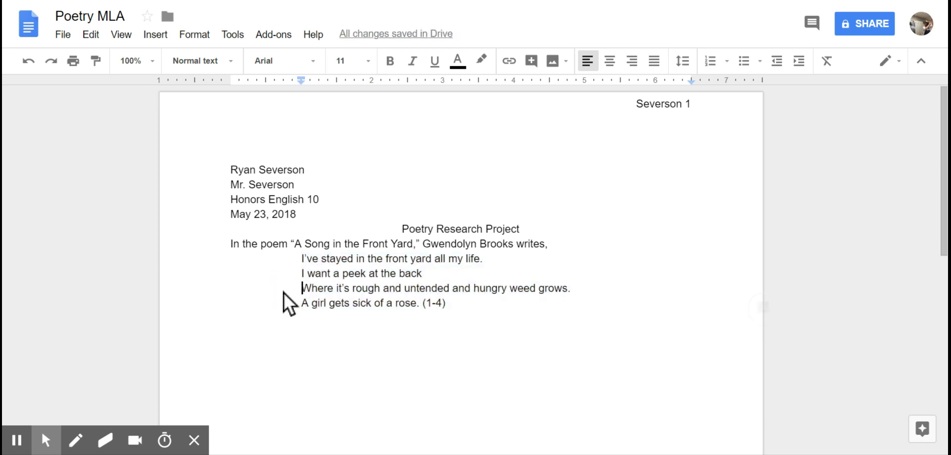